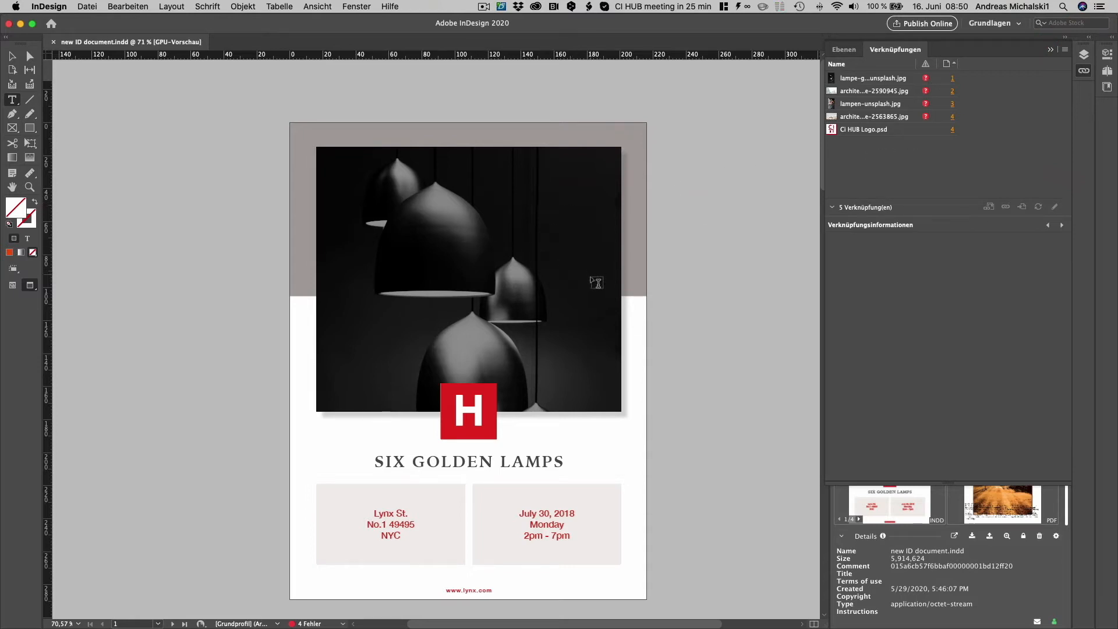
Step: Skim the document's pages and show its placed images in the CI HUB link overview
scroll(594, 312, down, 15)
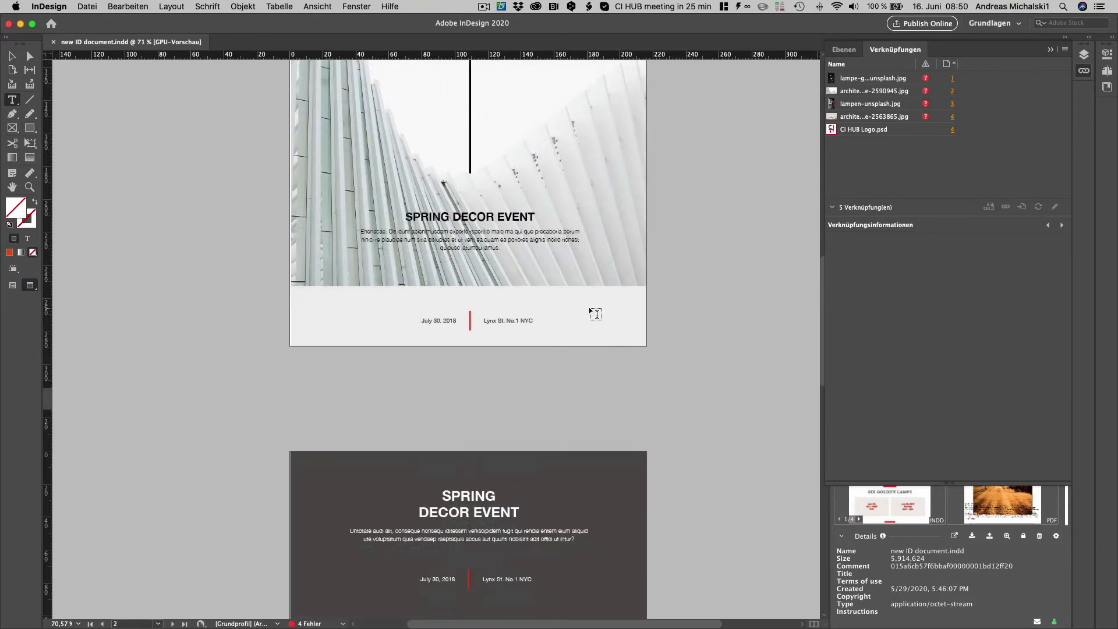
scroll(595, 313, up, 15)
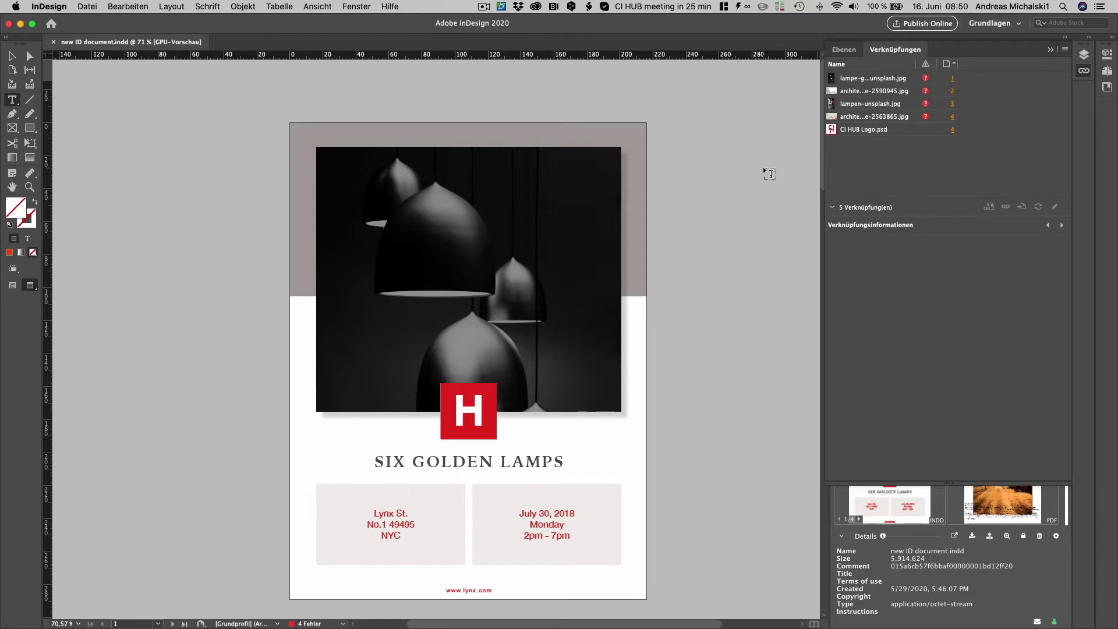
click(1050, 50)
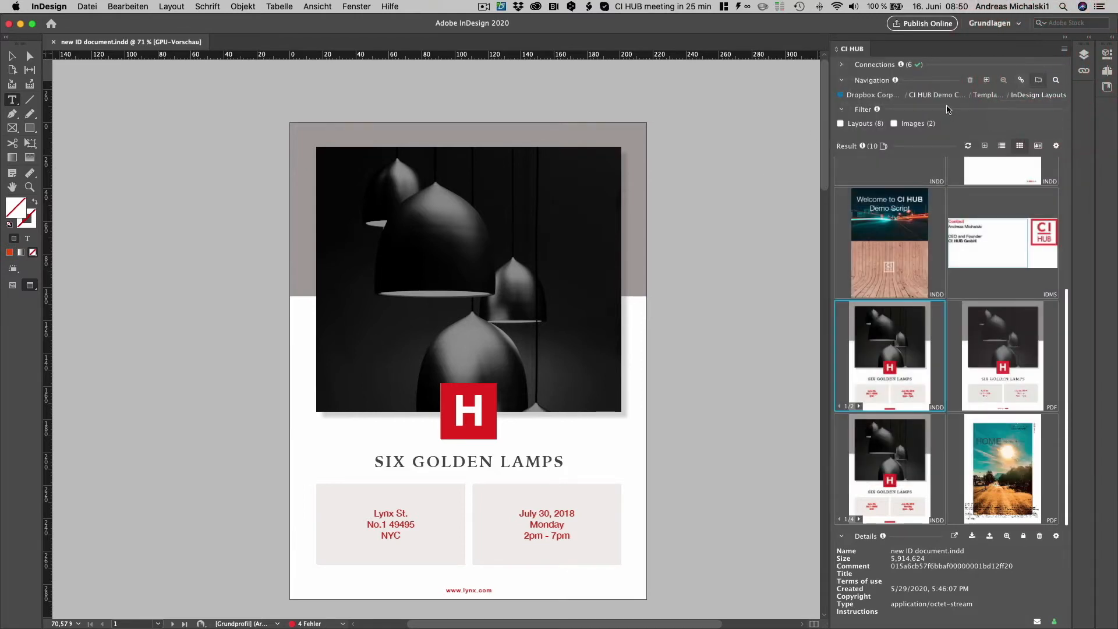
click(1021, 81)
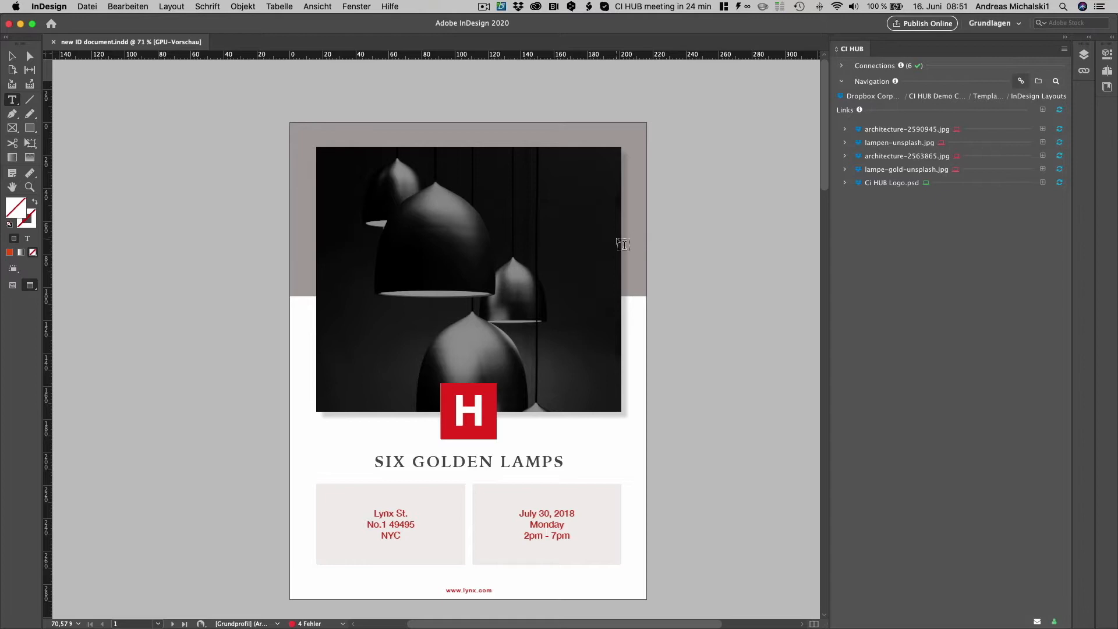
Step: Expand the lampen-unsplash.jpg link's details and jump to the page where the image is placed
scroll(622, 244, down, 10)
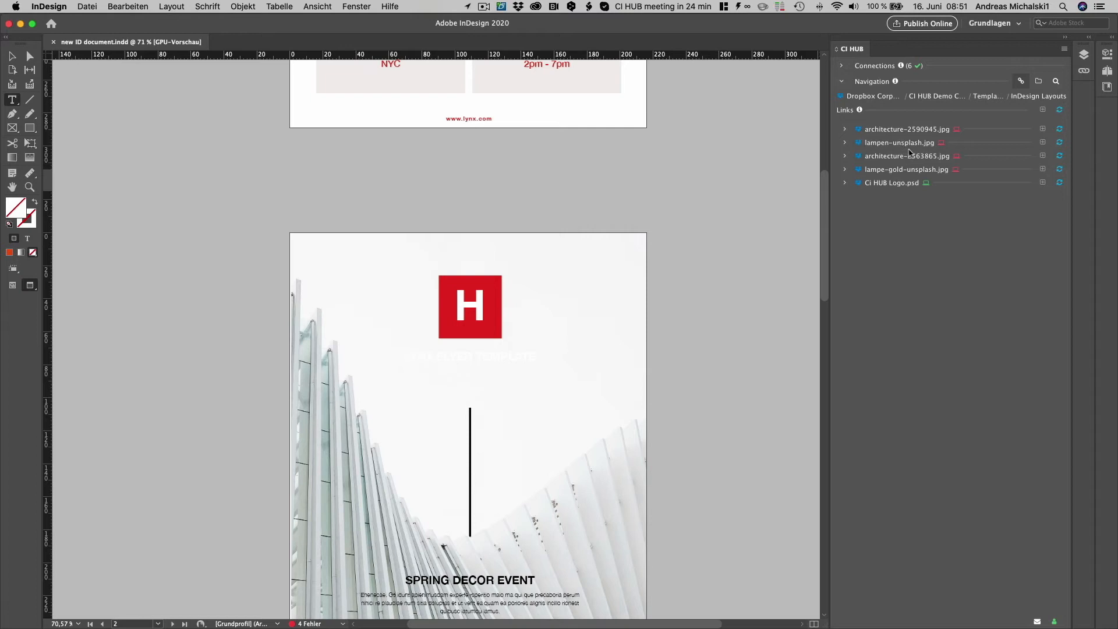
mouse_move(942, 147)
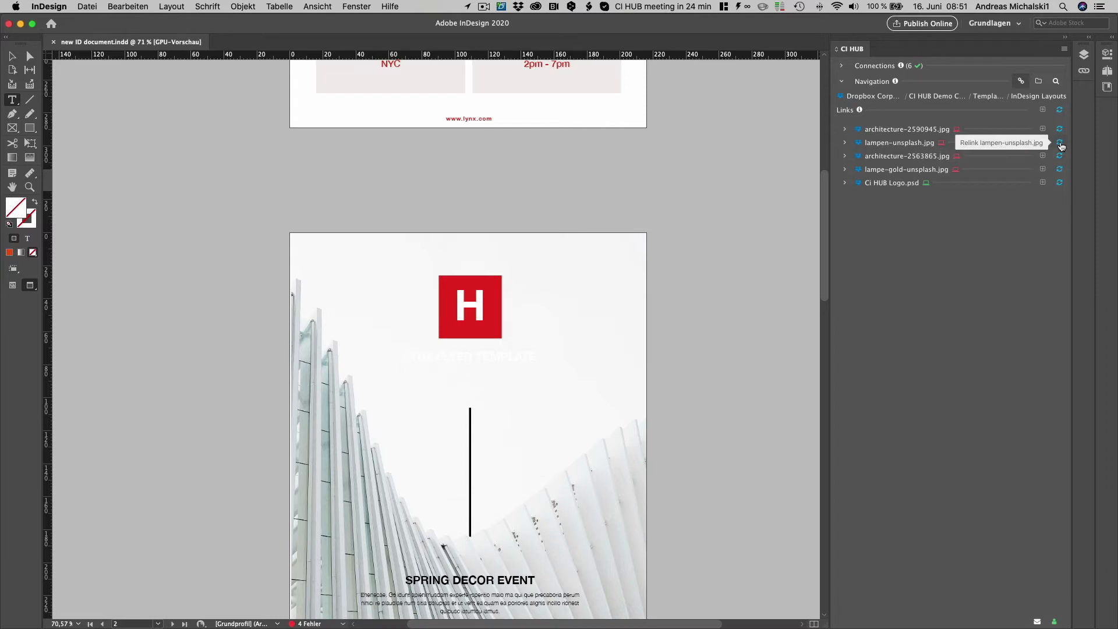
click(844, 143)
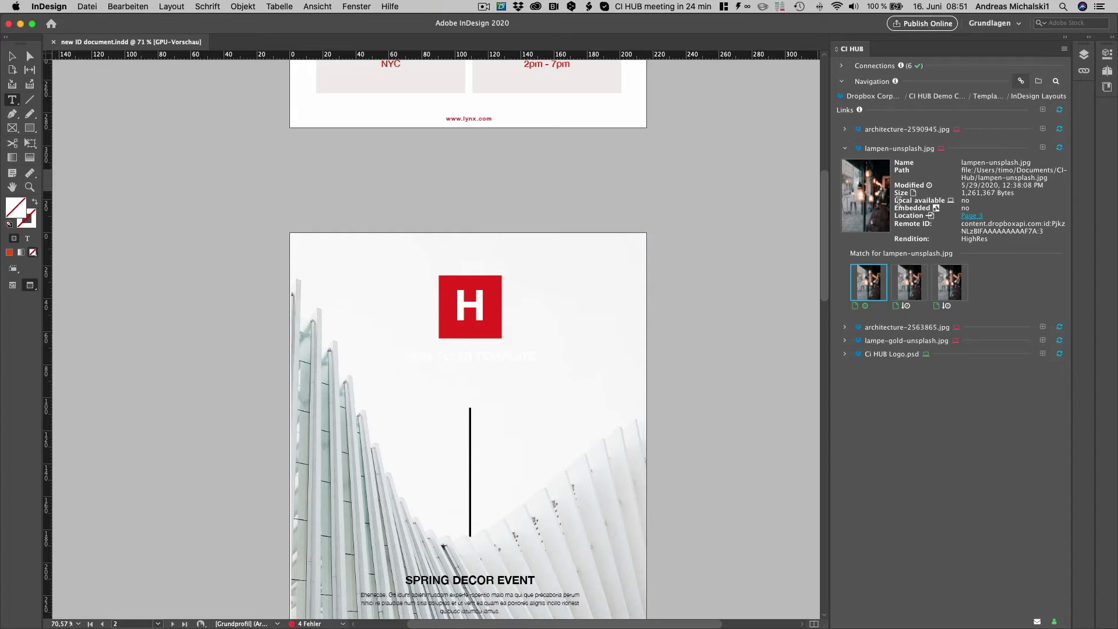
mouse_move(877, 215)
click(969, 216)
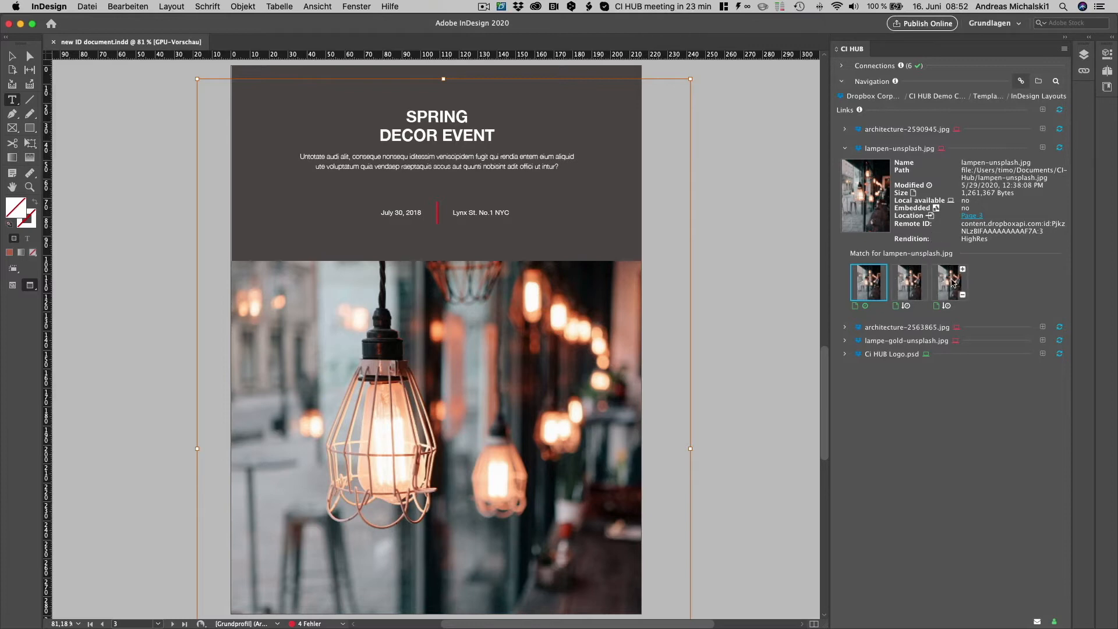
Step: Examine the matching versions of lampen-unsplash.jpg and the details of architecture-2563865.jpg, and collapse both link entries
mouse_move(871, 287)
mouse_move(856, 310)
click(844, 327)
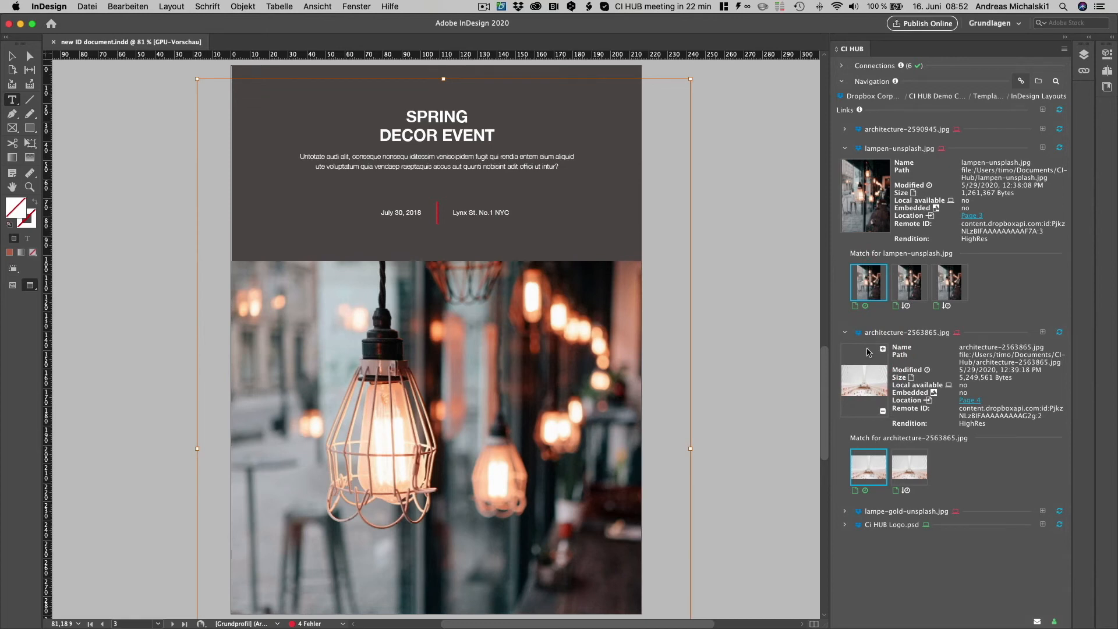
click(844, 148)
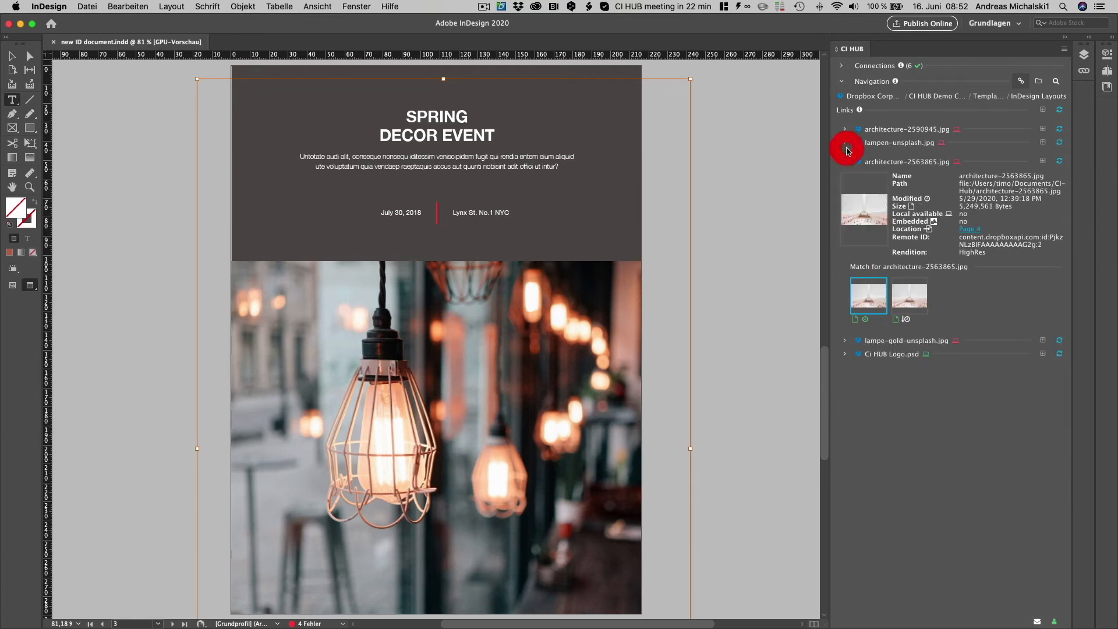
click(844, 161)
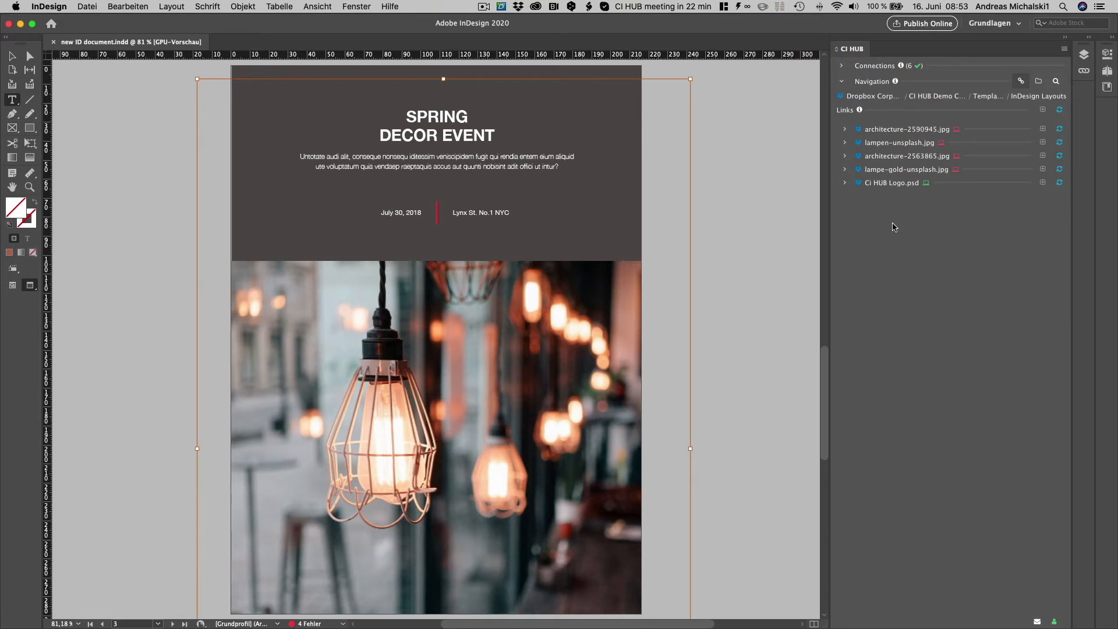
Step: Relink all of the document's images at once, keeping Downloads/CIHUB_LOCAL as the target folder
click(1059, 112)
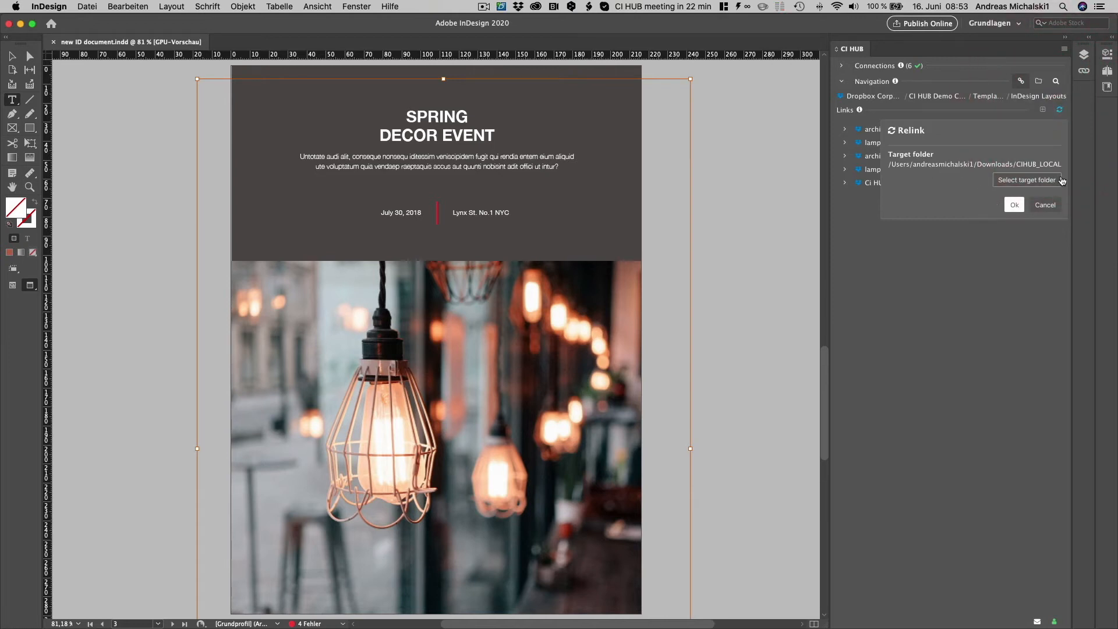
click(1015, 206)
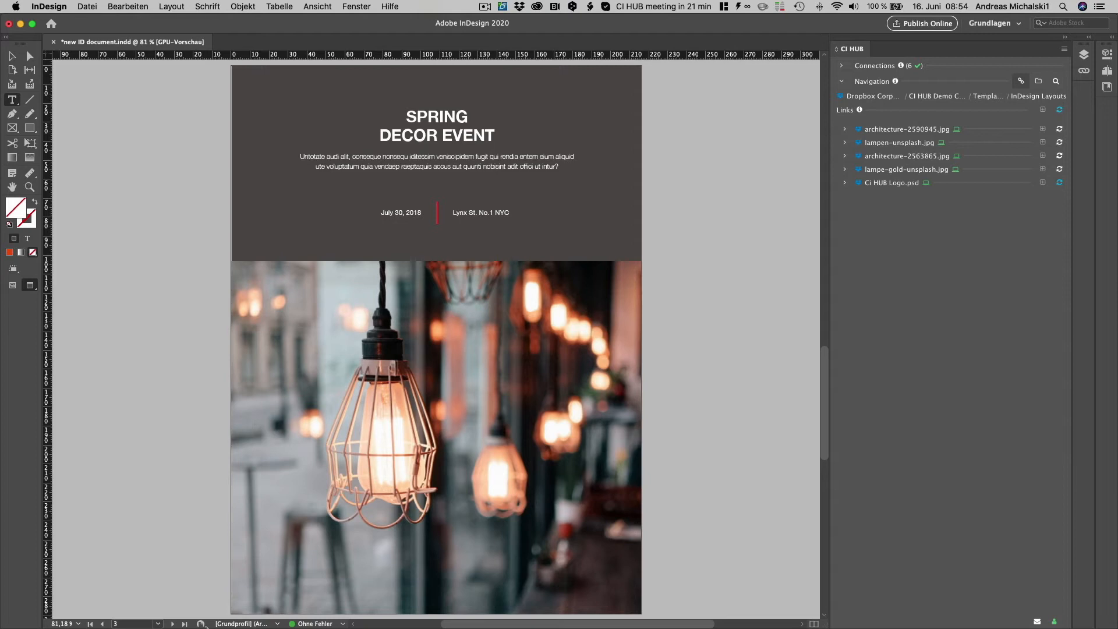
Step: Replace the lamp photo on page 3 with 9656E007-4F0F-4036-B1E4-F5CFD9A7D85F.jpg from Finder's Downloads/Photos-2 folder, and put the Finder window away
click(267, 616)
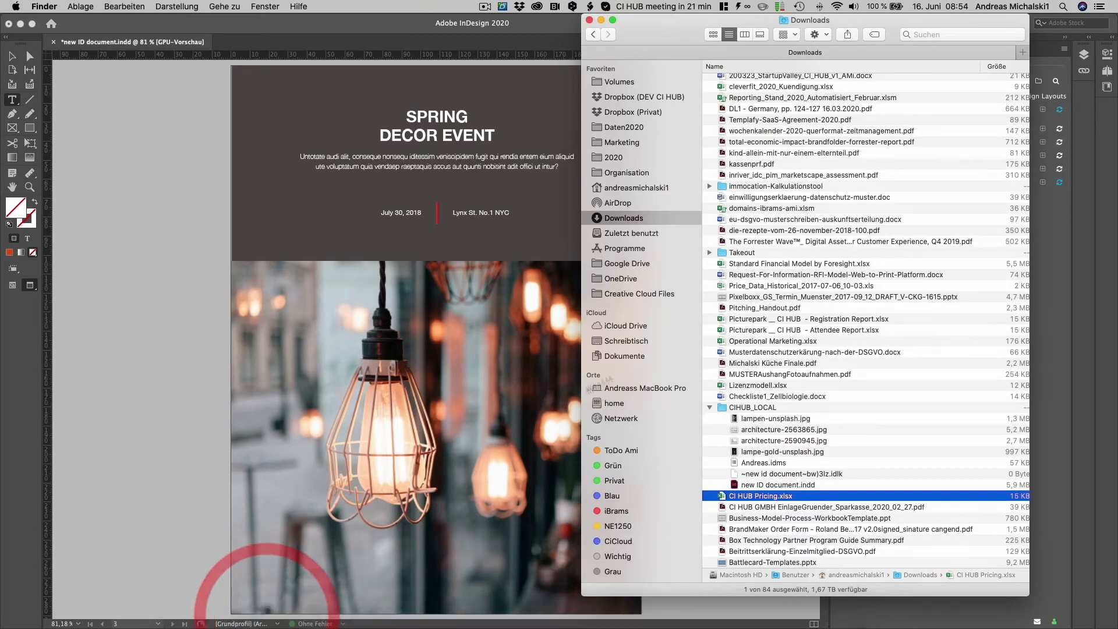
scroll(724, 230, up, 10)
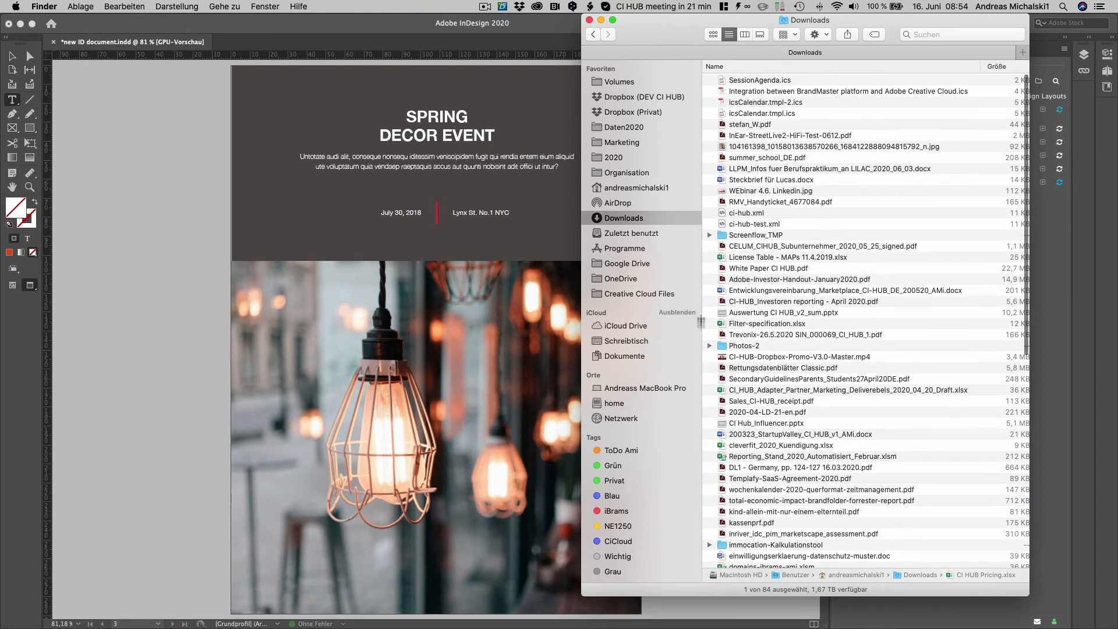
click(709, 346)
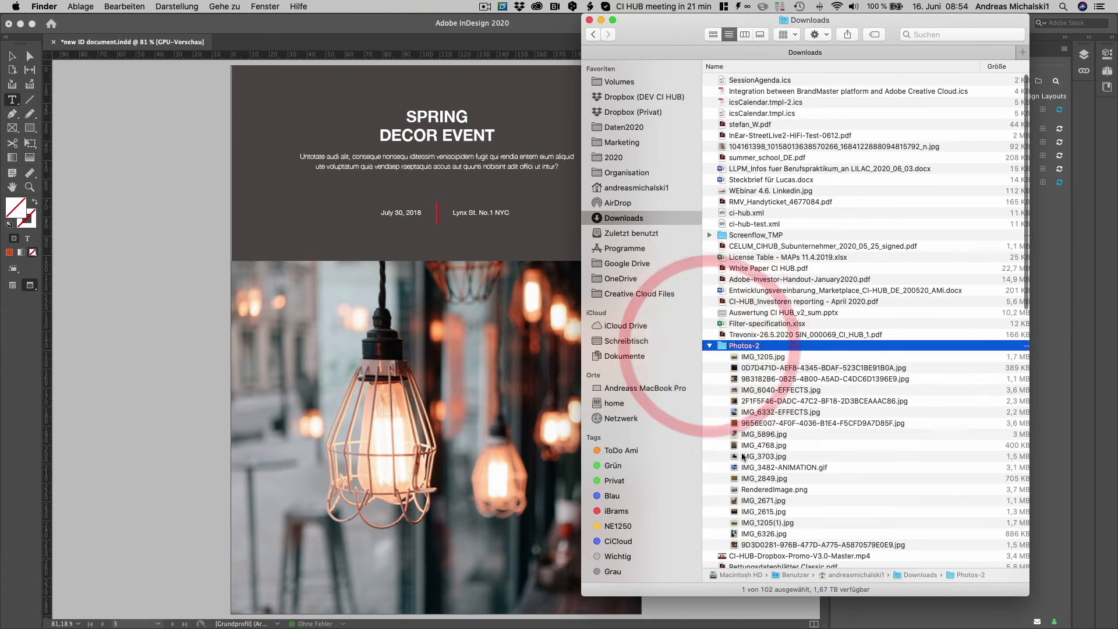
click(748, 447)
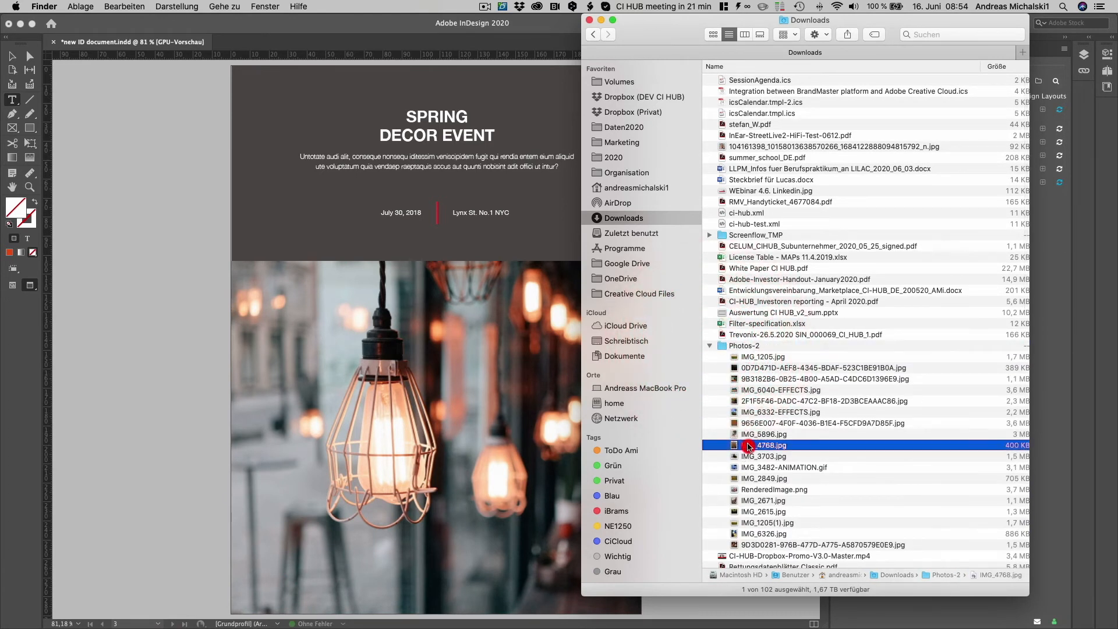
drag(751, 423, 428, 383)
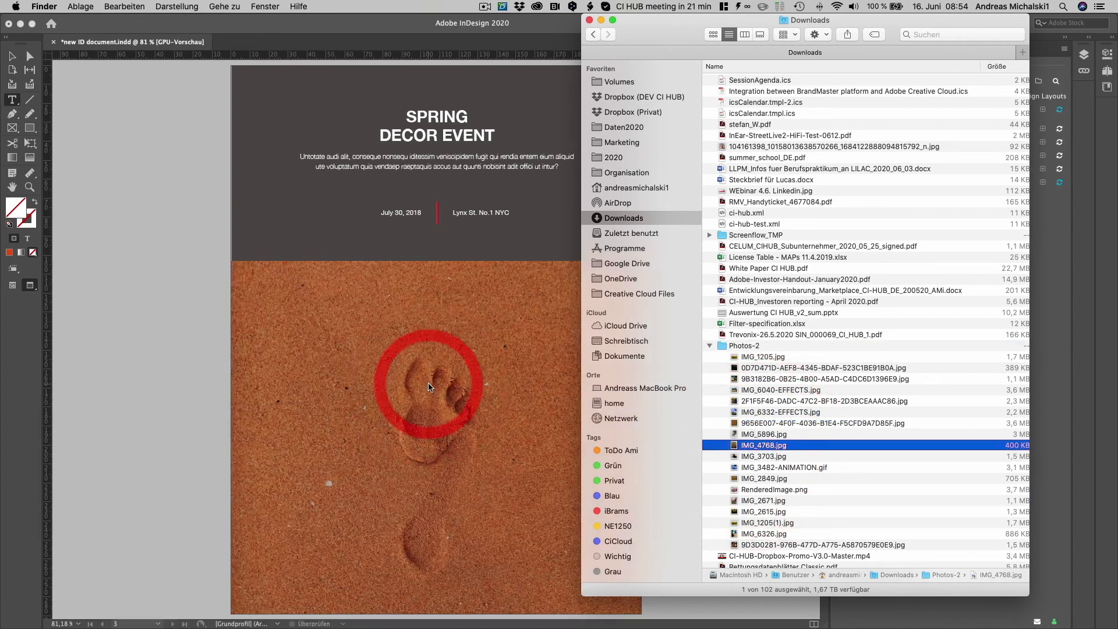
click(601, 20)
Step: Refresh the link overview and add the newly placed footprint image to the InDesign Layouts folder on Dropbox under its existing file name
click(1021, 80)
click(1021, 81)
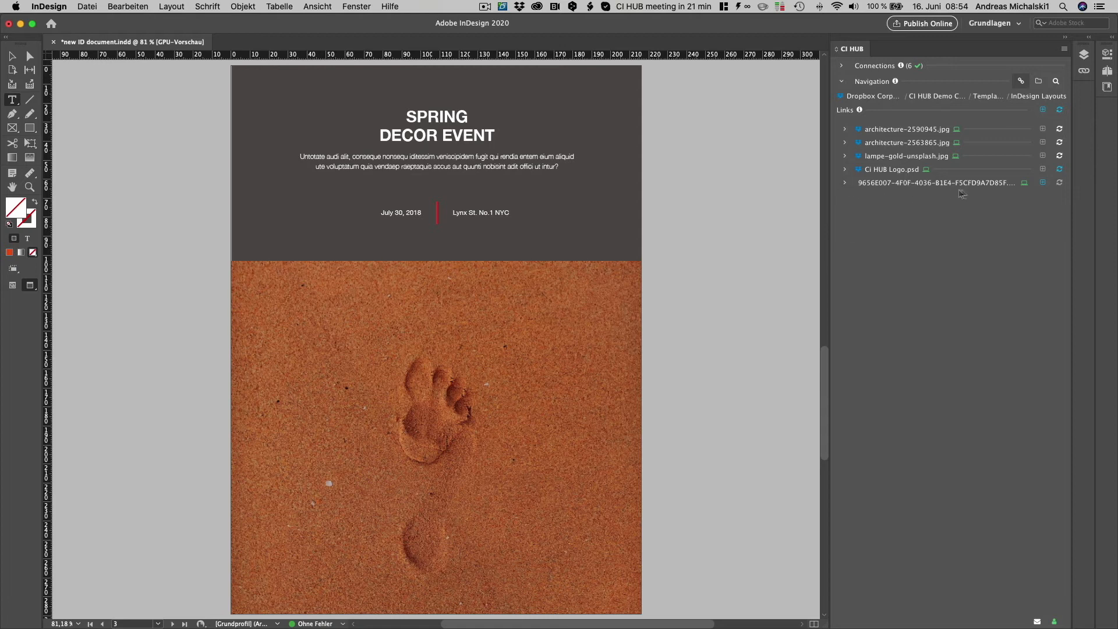
click(847, 184)
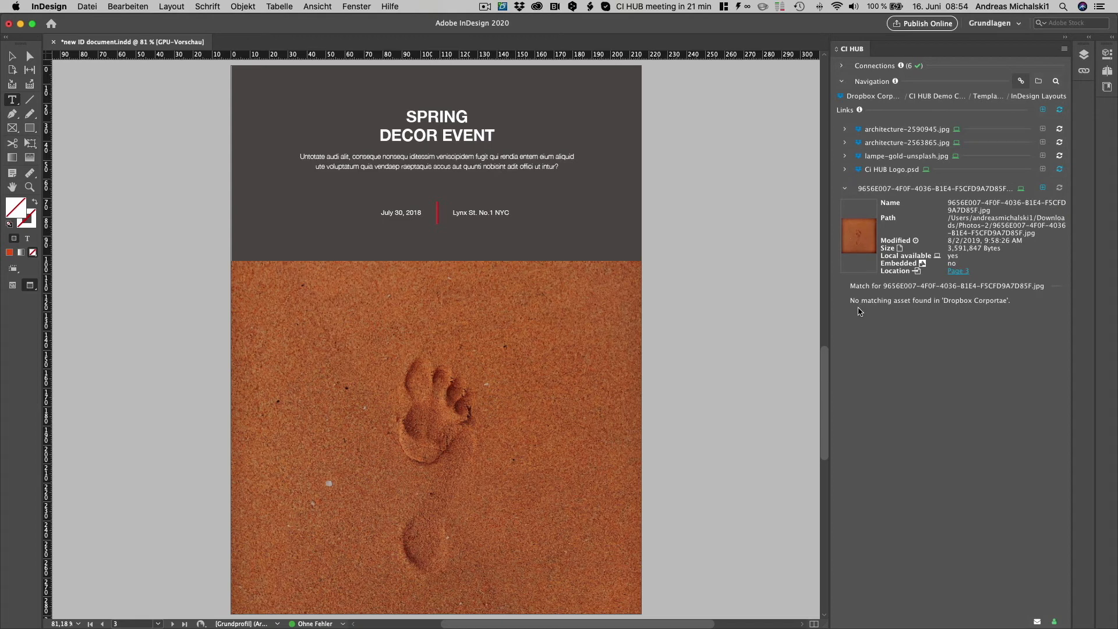
click(1043, 188)
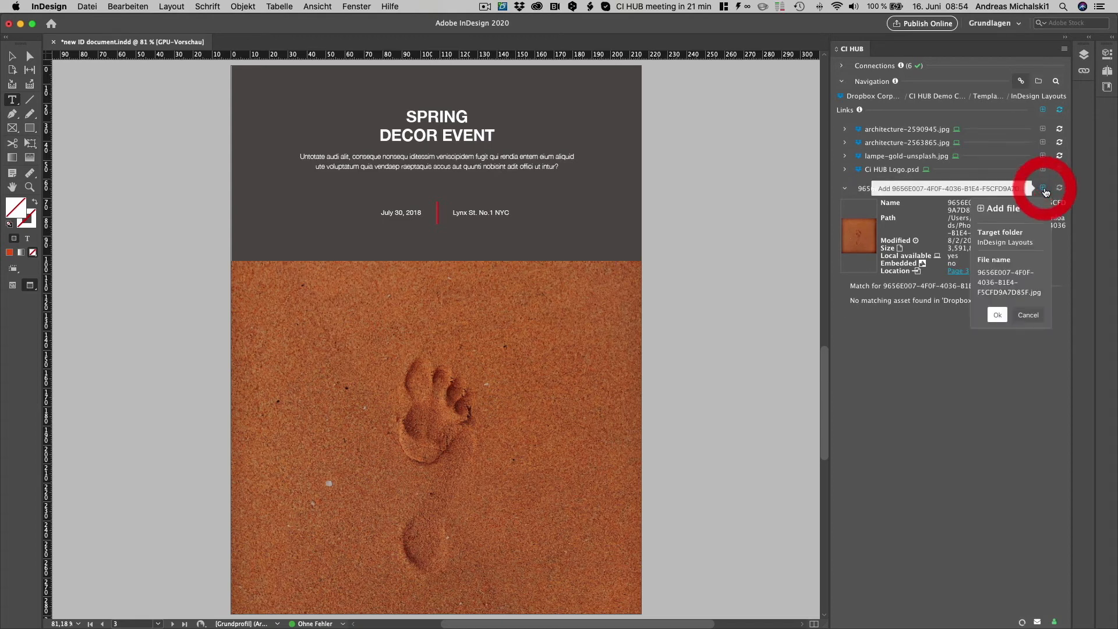
click(998, 316)
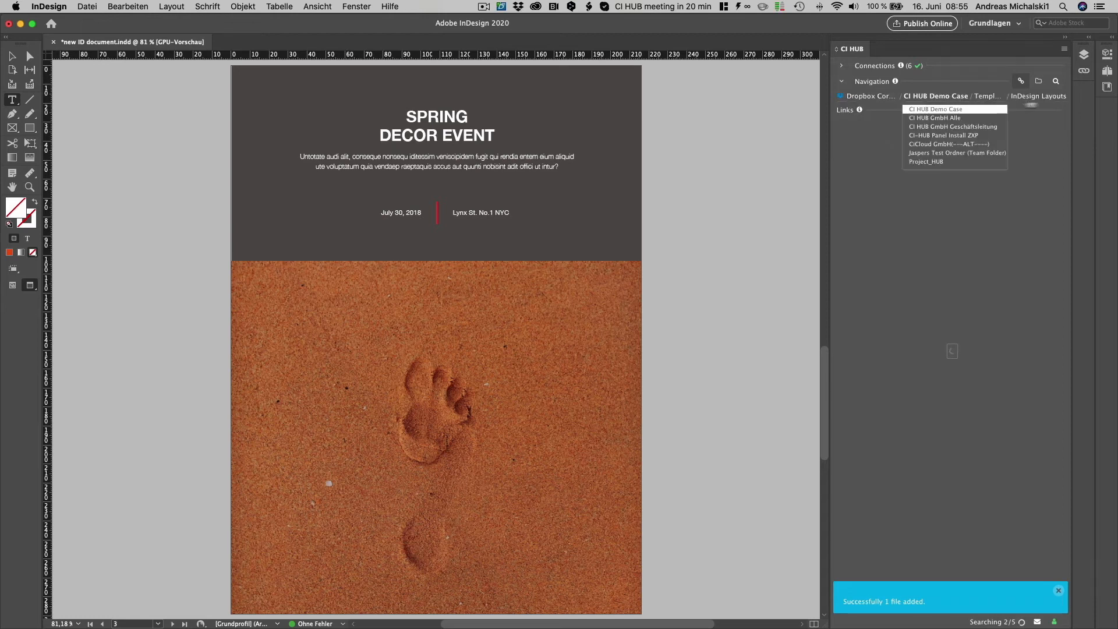
Step: Browse the InDesign Layouts folder's contents and select the added footprint image to view its details
mouse_move(1042, 100)
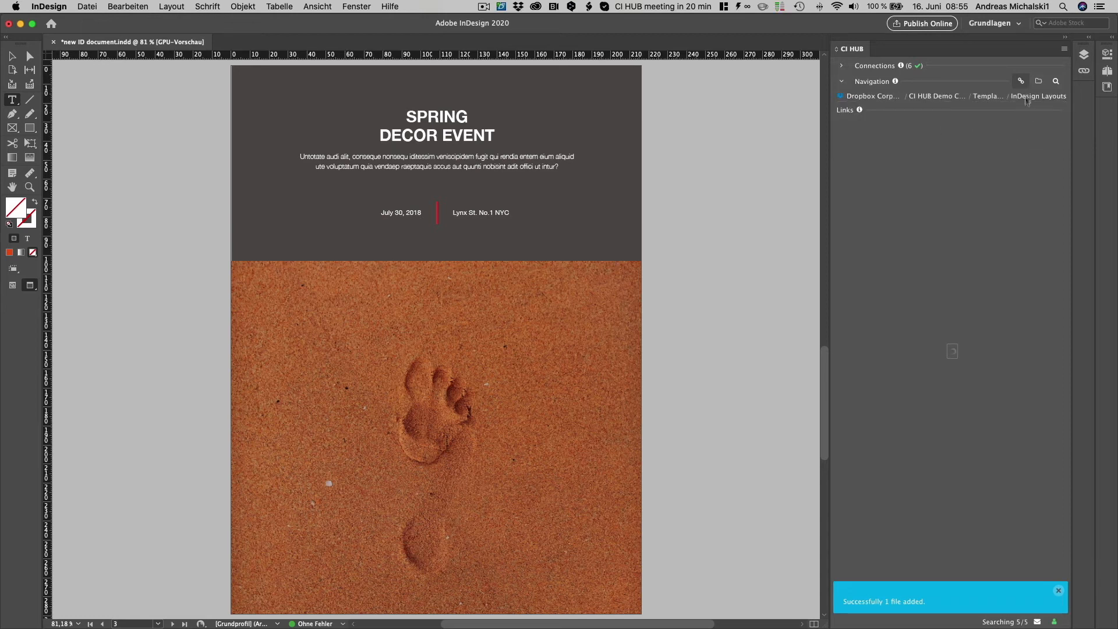
click(1038, 81)
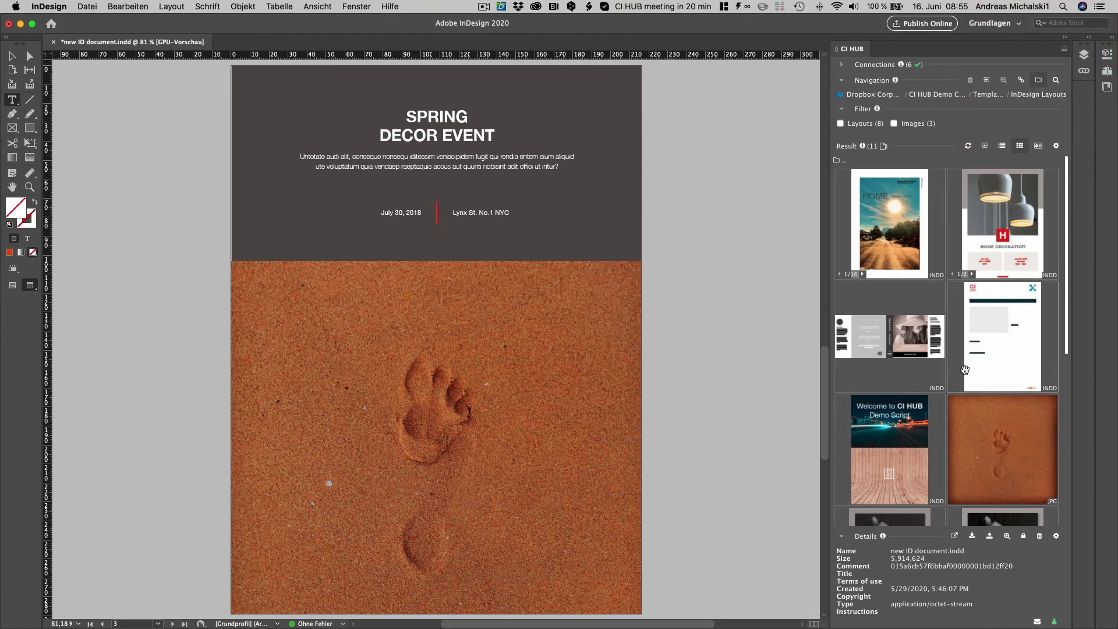
scroll(966, 325, down, 2)
scroll(966, 325, down, 8)
click(982, 253)
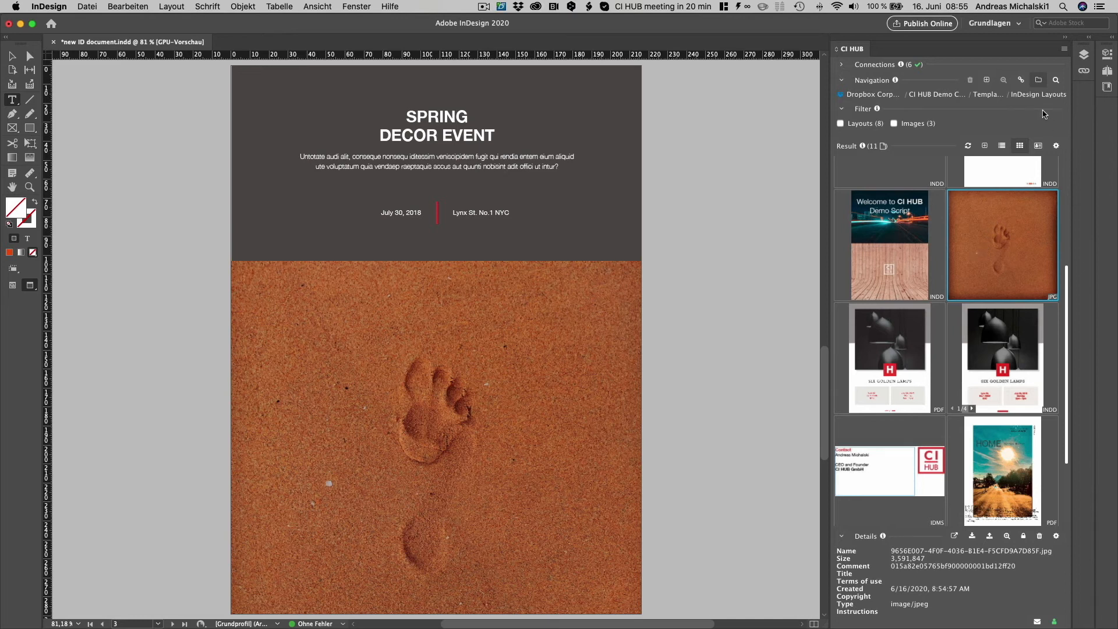
Step: Return to the link overview, expand the lampe-gold-unsplash.jpg details and go to the page where it is placed
click(1018, 80)
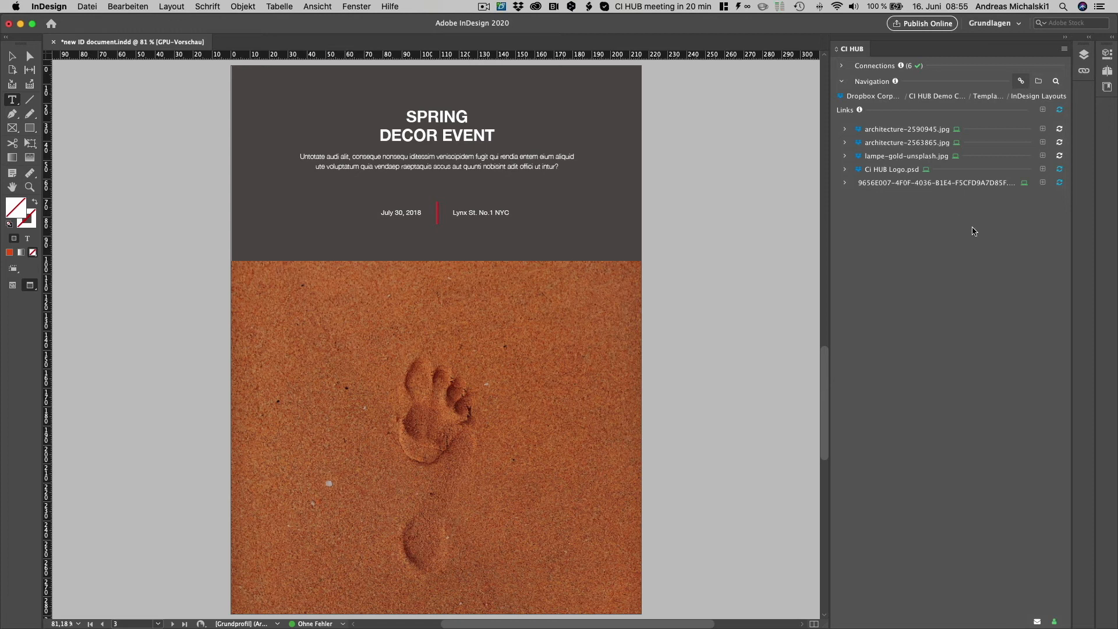
click(844, 156)
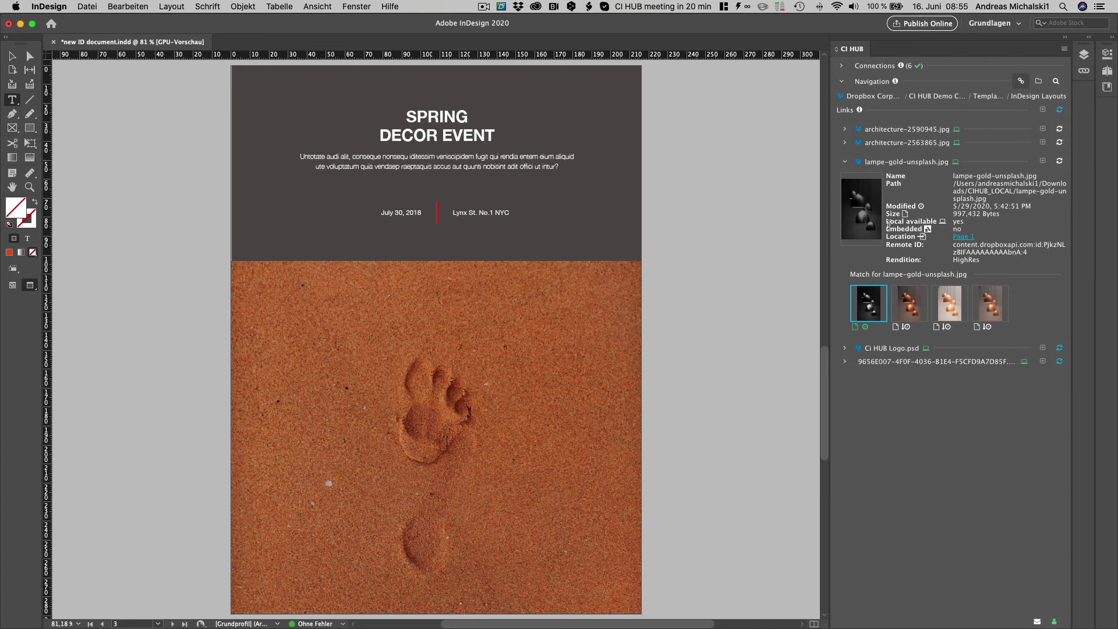
click(962, 237)
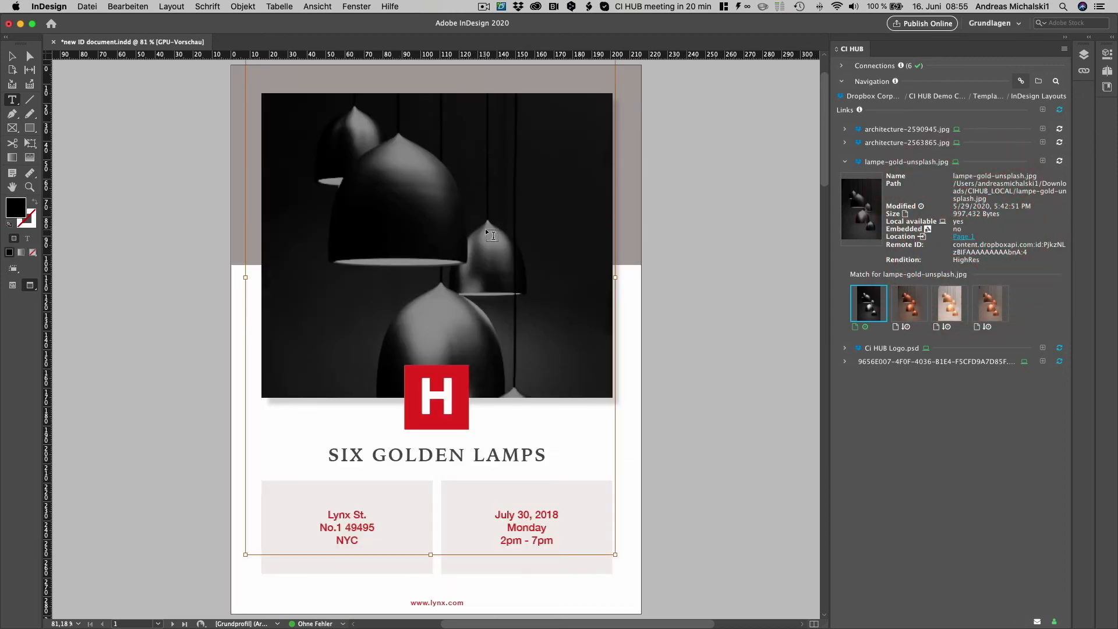
Step: Relink lampe-gold-unsplash.jpg to its third matching version, the light-background copper lamps, in CIHUB_LOCAL, overwriting the existing local file
mouse_move(944, 309)
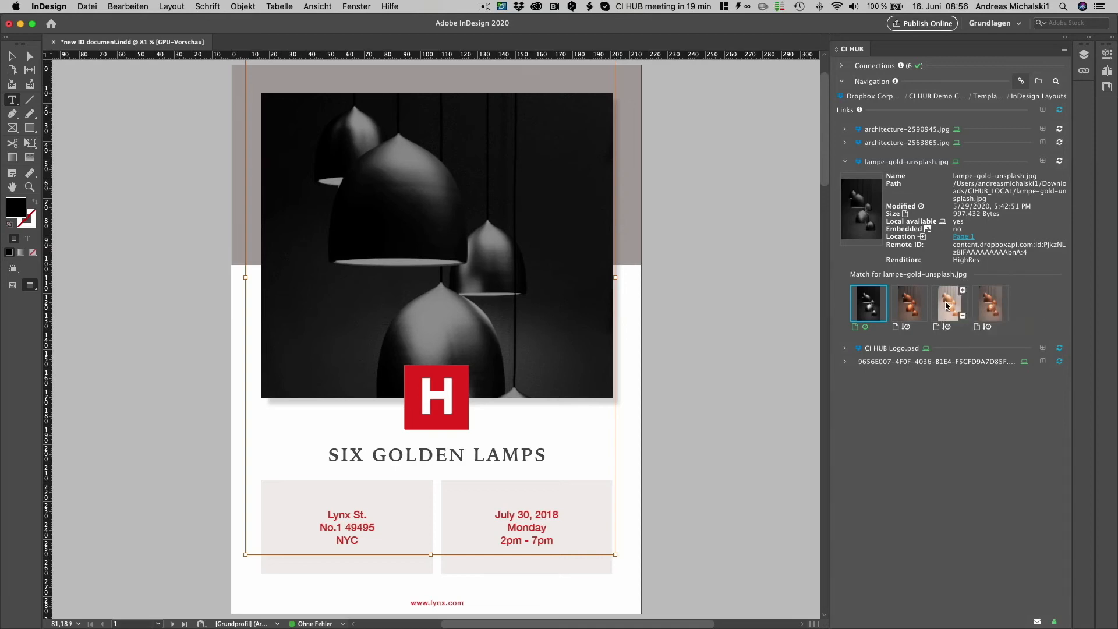
click(946, 305)
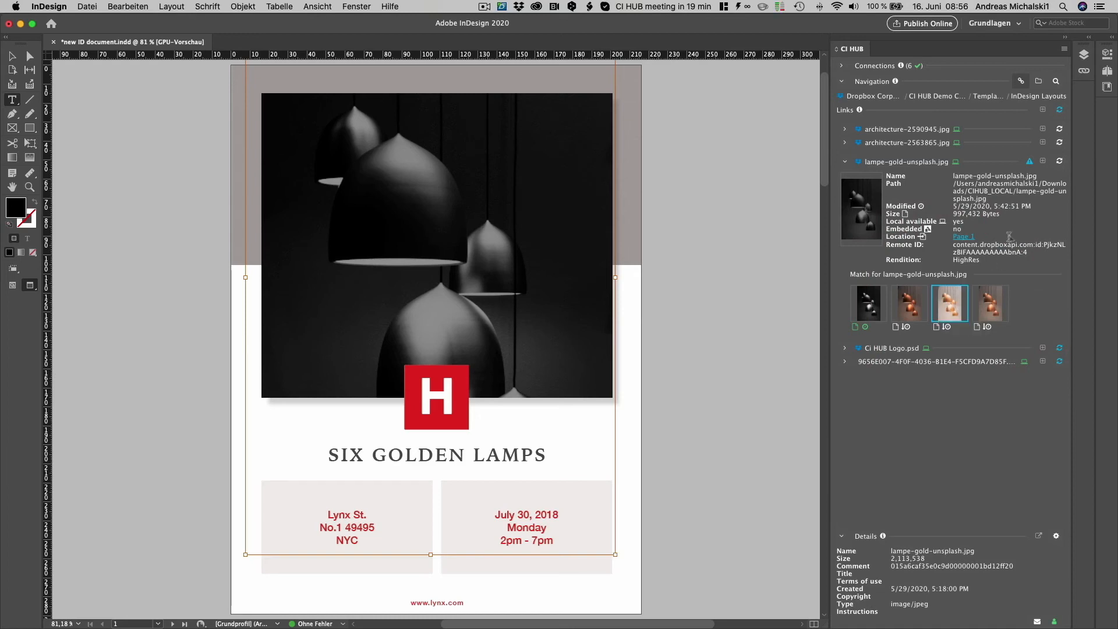
click(1056, 169)
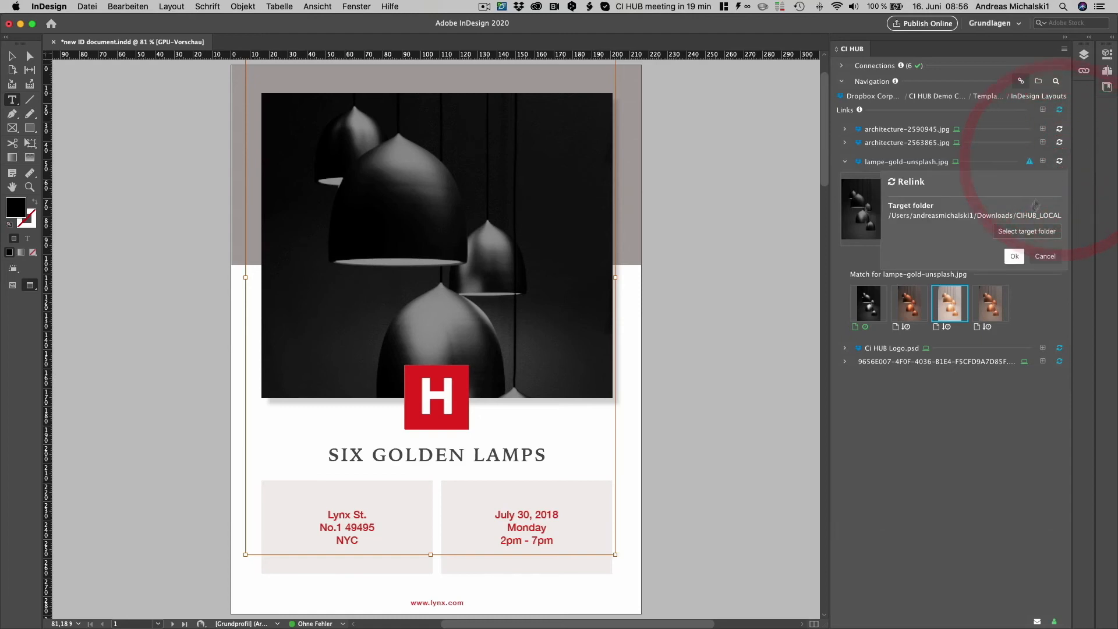
click(1013, 256)
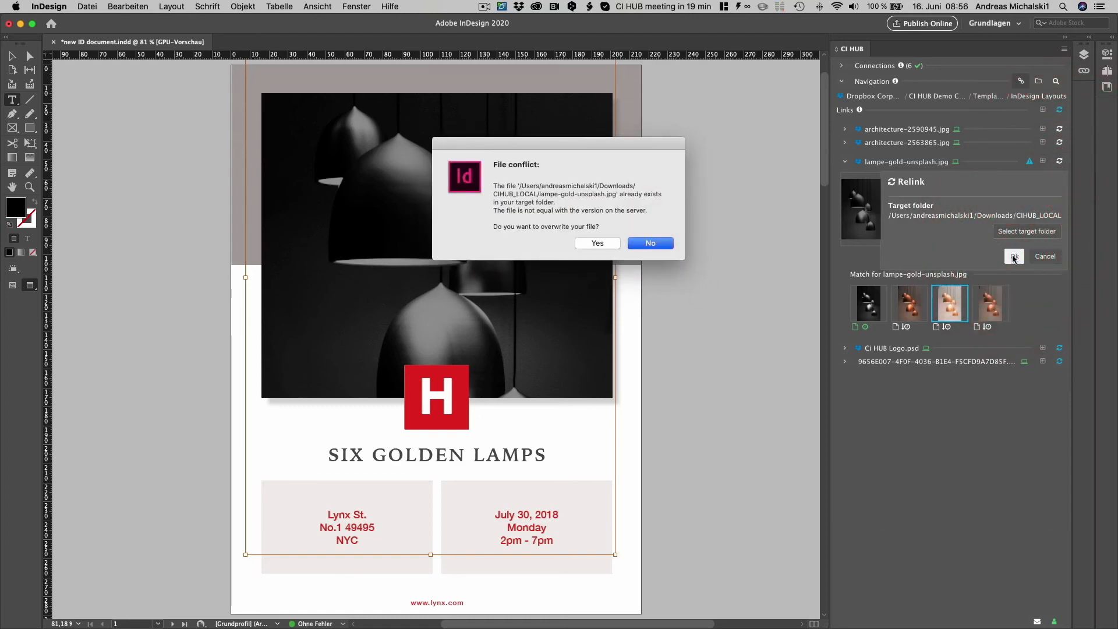
click(582, 243)
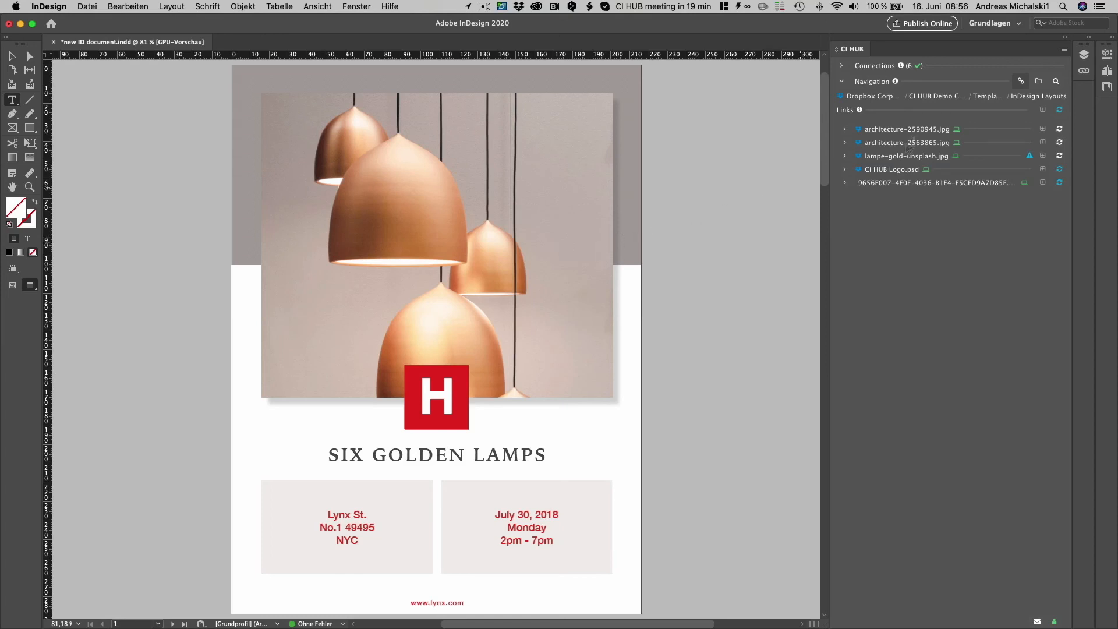
Step: Switch the connection used for link matching from Dropbox to the Bynder account
click(879, 96)
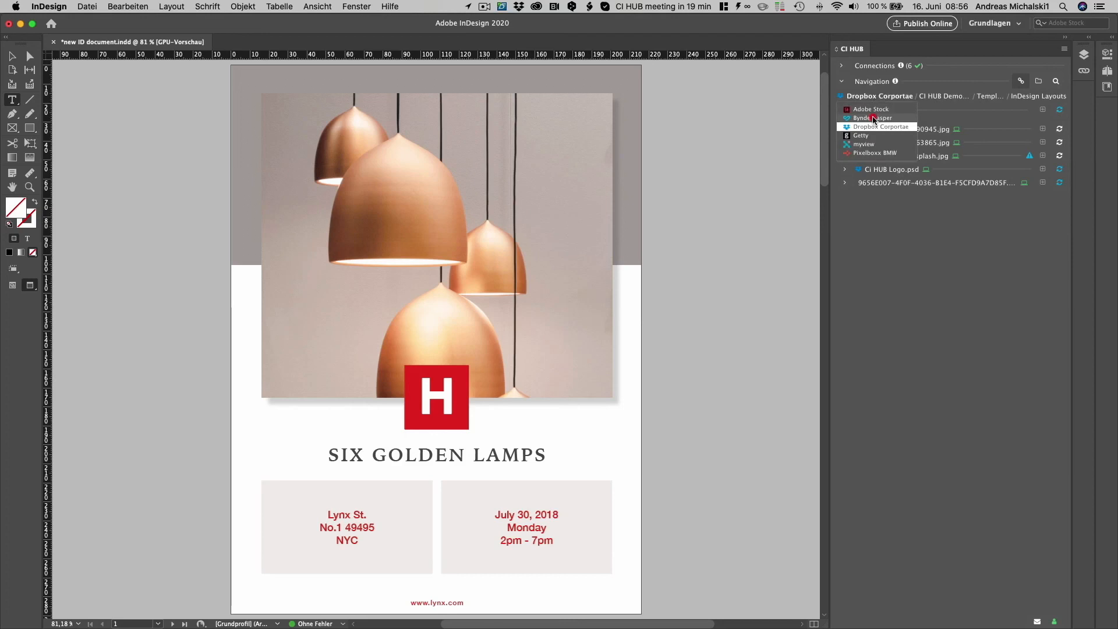
click(874, 119)
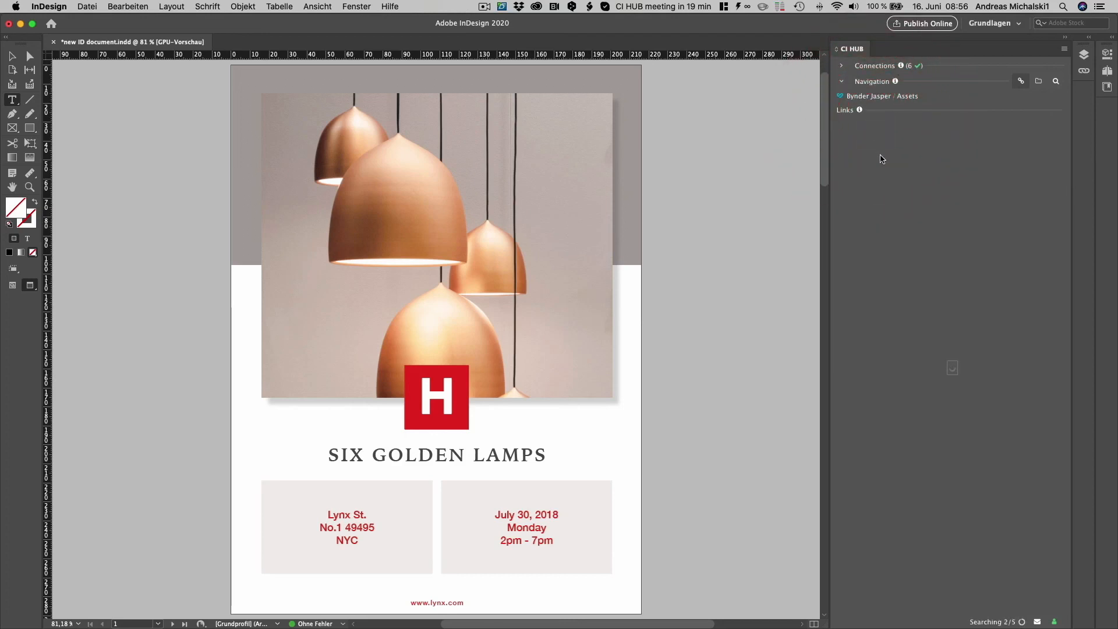